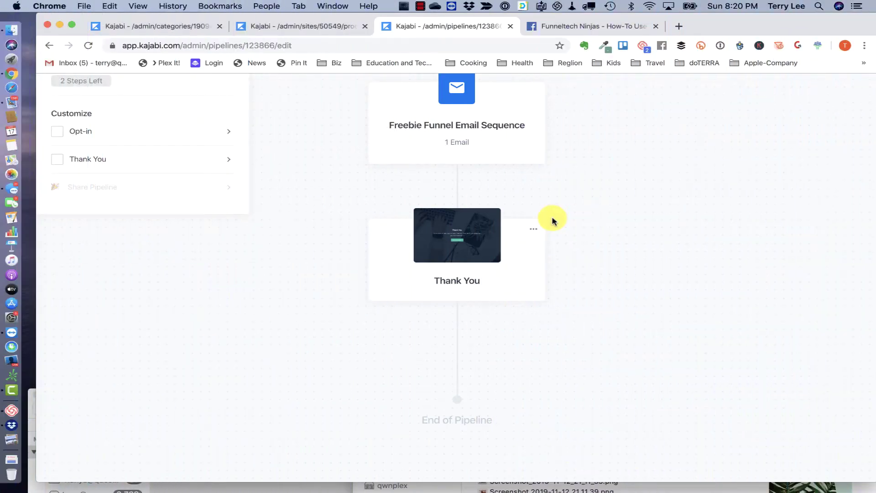
- Open the Thank You page's detail settings from the funnel
scroll(552, 221, "up", 6)
scroll(552, 220, "down", 2)
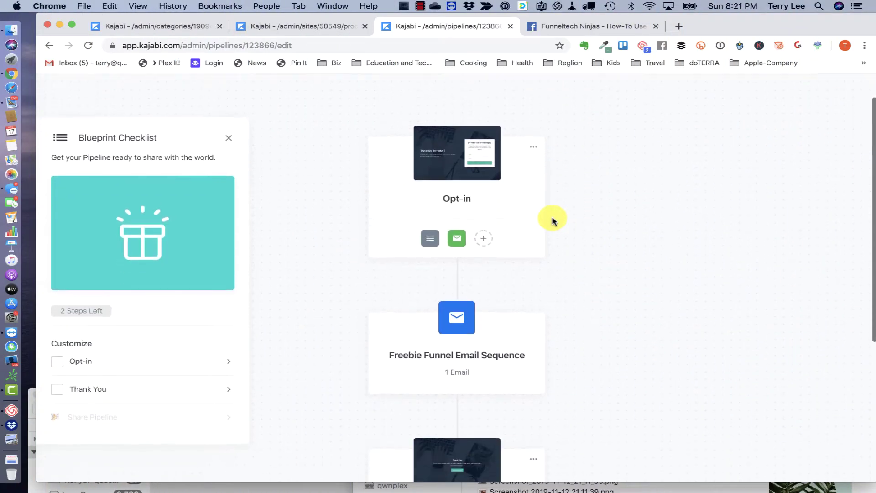
scroll(552, 220, "up", 2)
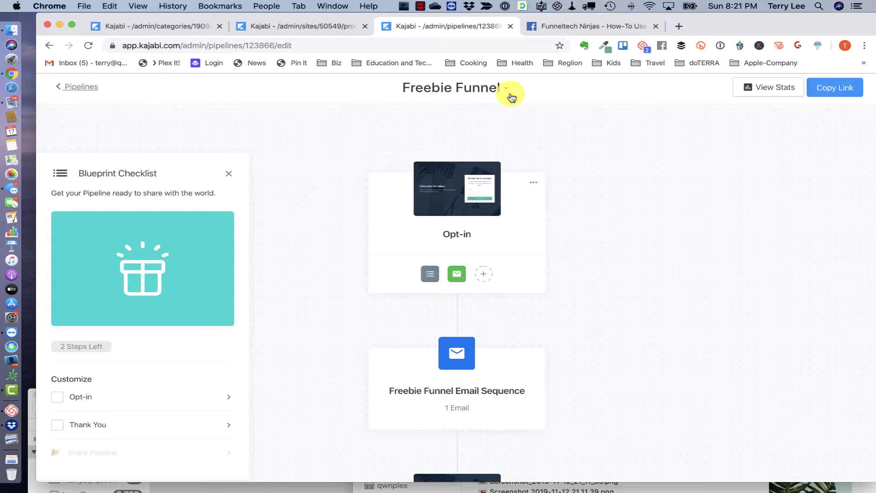
scroll(511, 97, "down", 2)
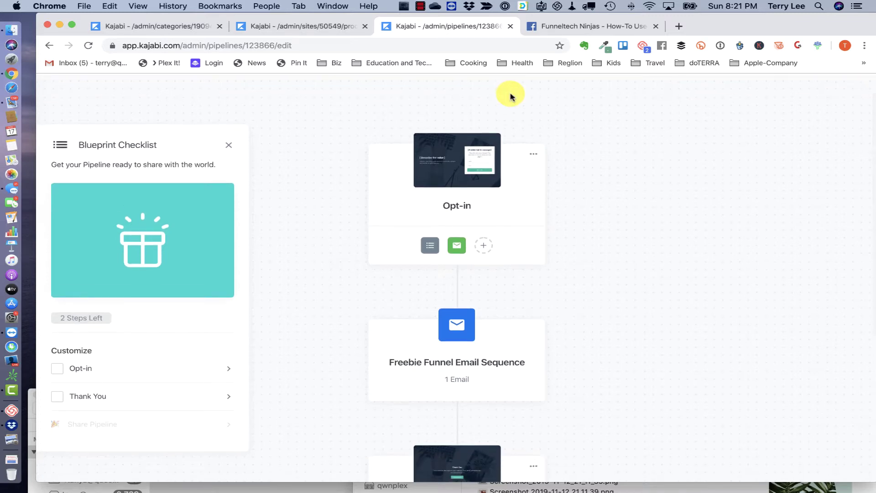
scroll(472, 198, "down", 6)
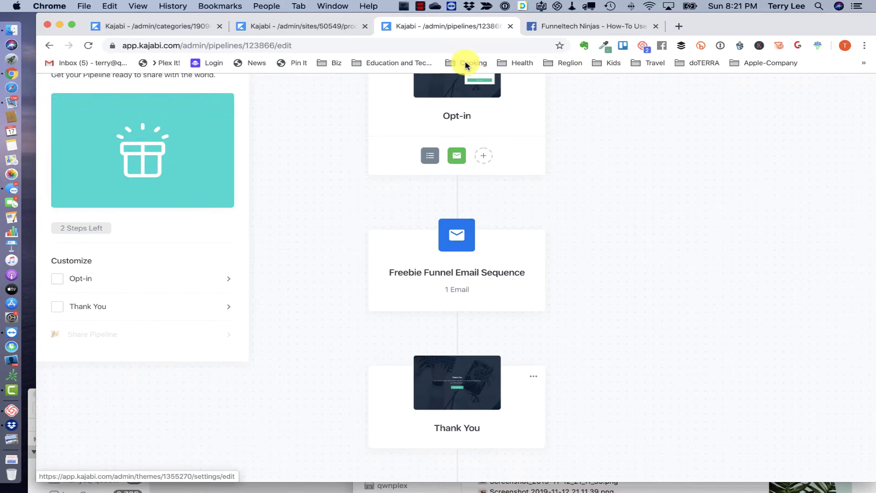
scroll(434, 118, "up", 3)
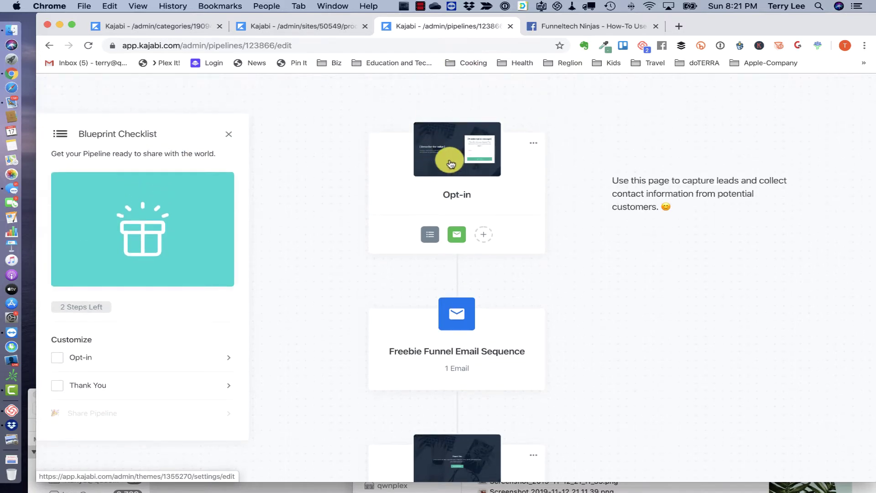
mouse_move(436, 345)
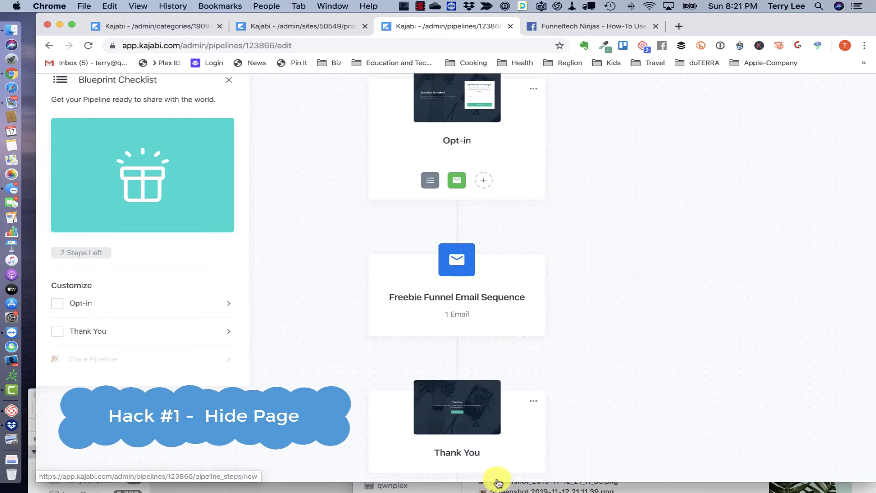
scroll(499, 434, "down", 2)
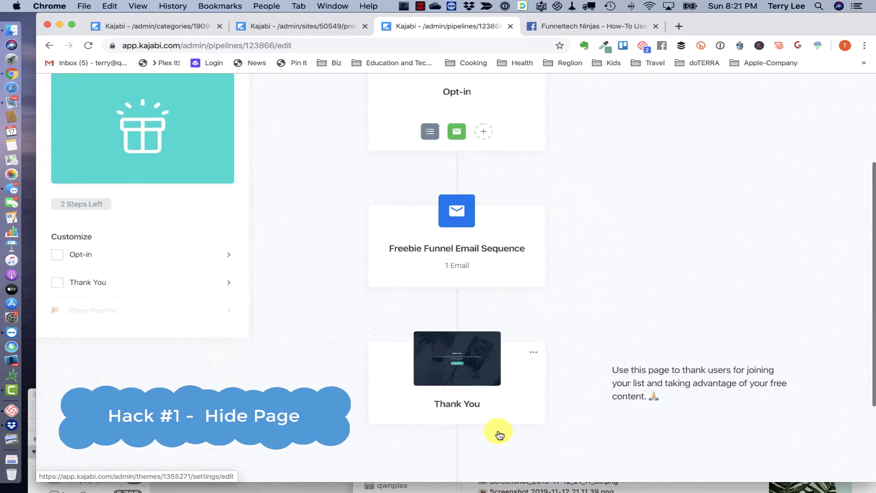
left_click(459, 355)
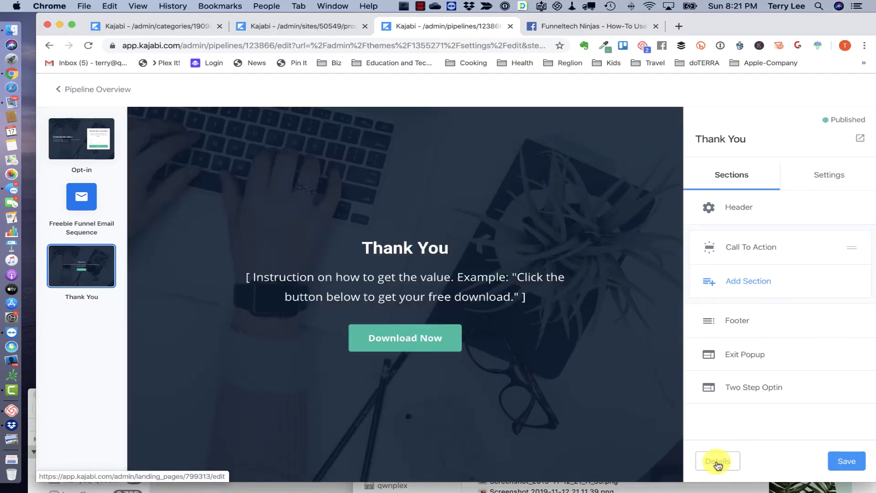
left_click(715, 461)
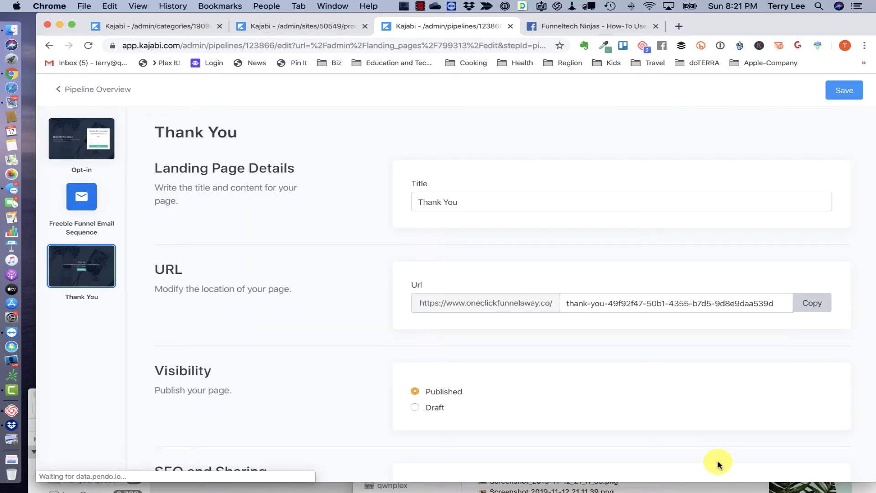
- Check 'Hide page from search engines' for the Thank You page and save
scroll(717, 464, "down", 10)
scroll(715, 464, "up", 3)
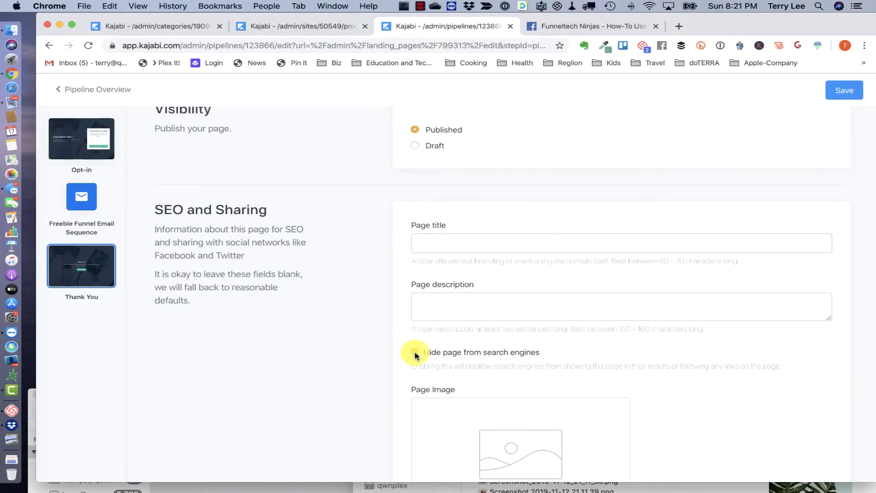
left_click(415, 352)
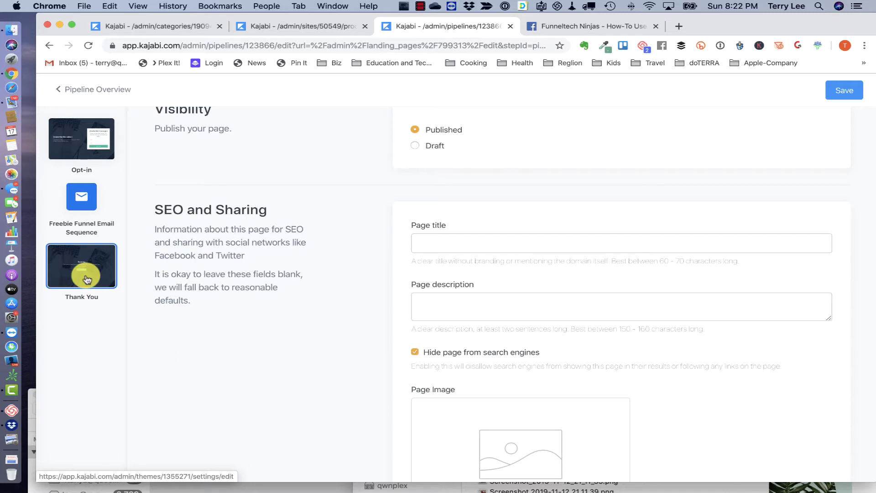
scroll(550, 354, "down", 3)
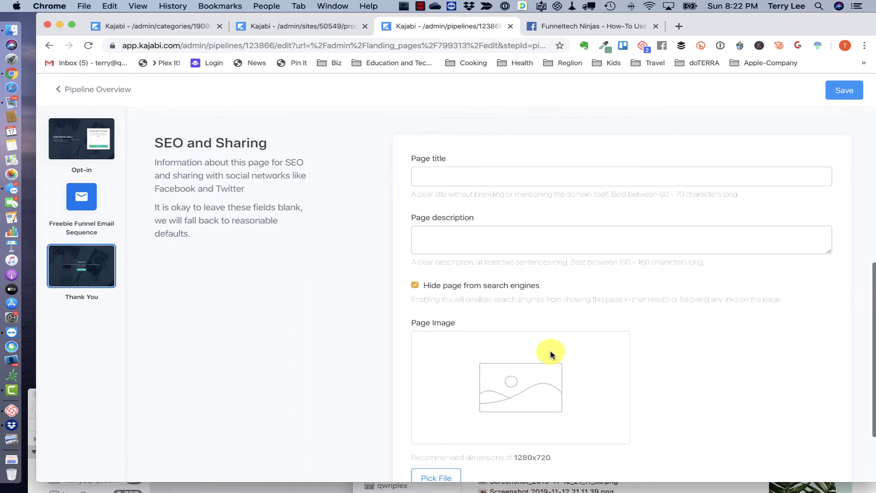
scroll(550, 353, "up", 5)
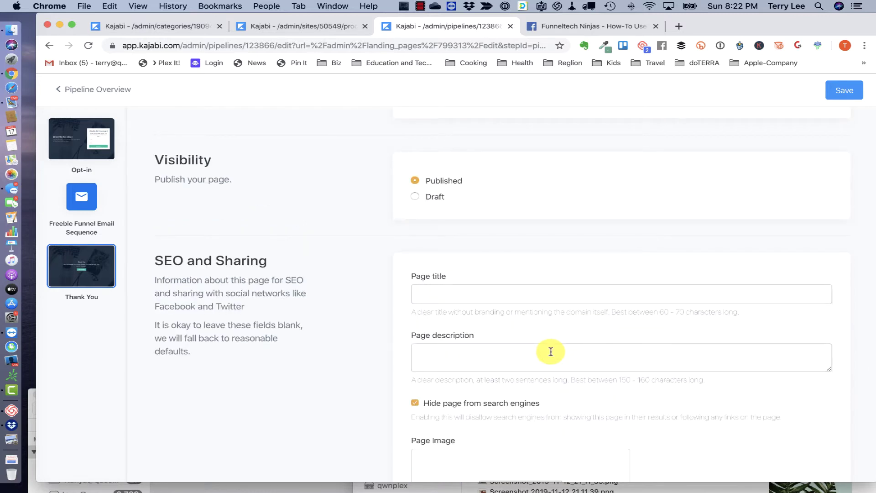
left_click(845, 90)
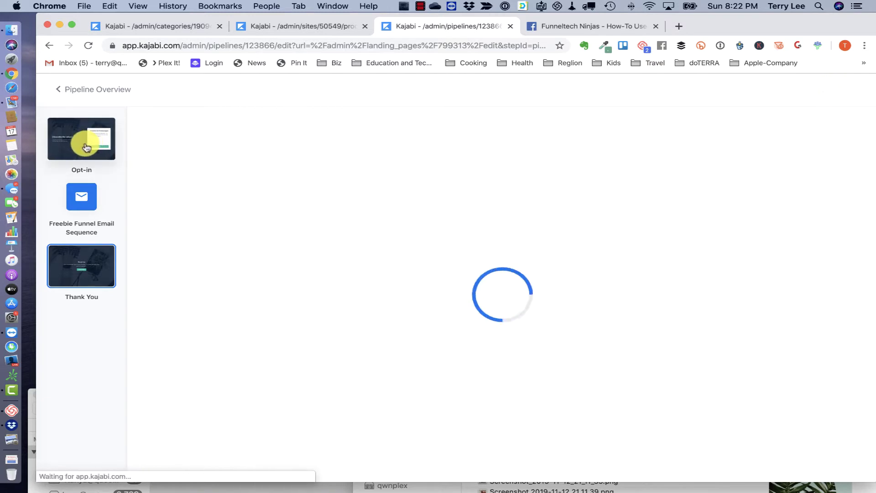
- Check 'Hide page from search engines' on the Opt-in page, save, and return to Pipeline Overview
left_click(86, 147)
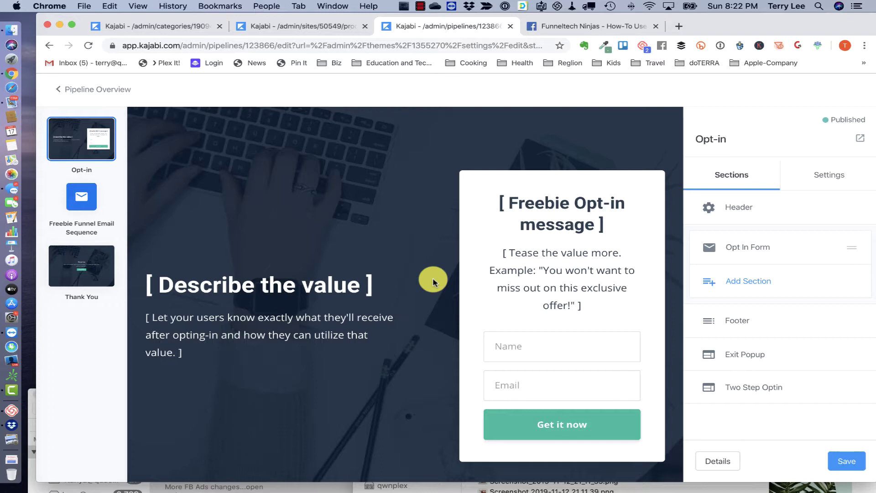
left_click(715, 461)
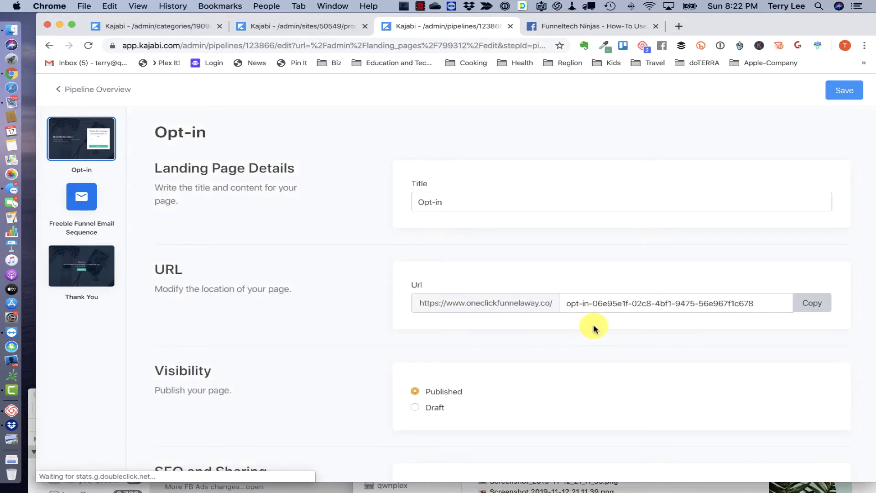
scroll(594, 328, "down", 10)
scroll(593, 327, "up", 2)
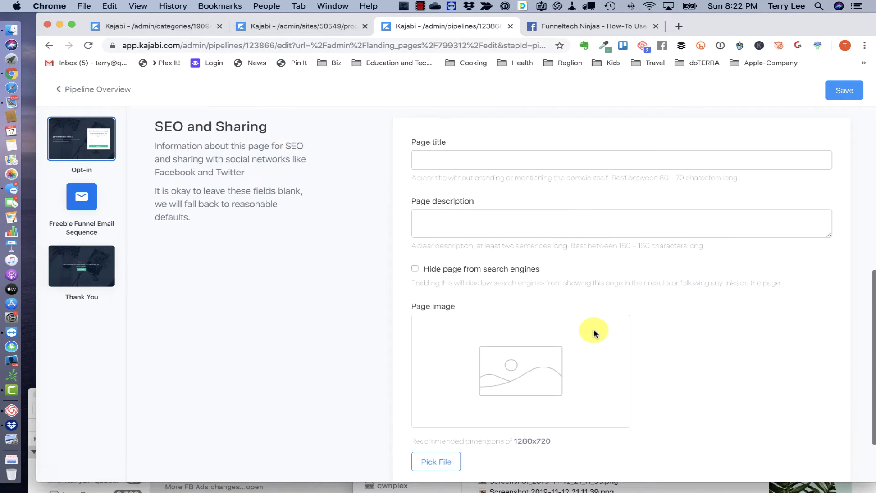
left_click(412, 271)
left_click(846, 92)
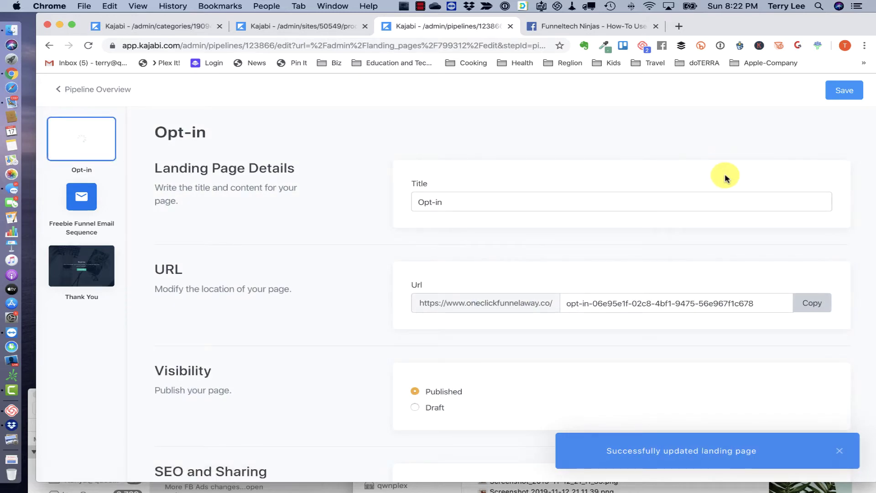
left_click(112, 90)
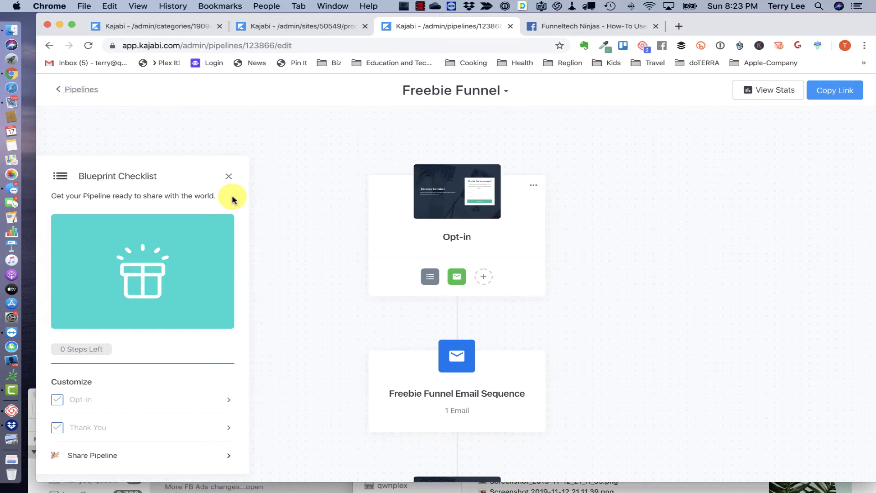
- Replace the Opt-in page's existing URL slug with livestream-checklist
left_click(443, 197)
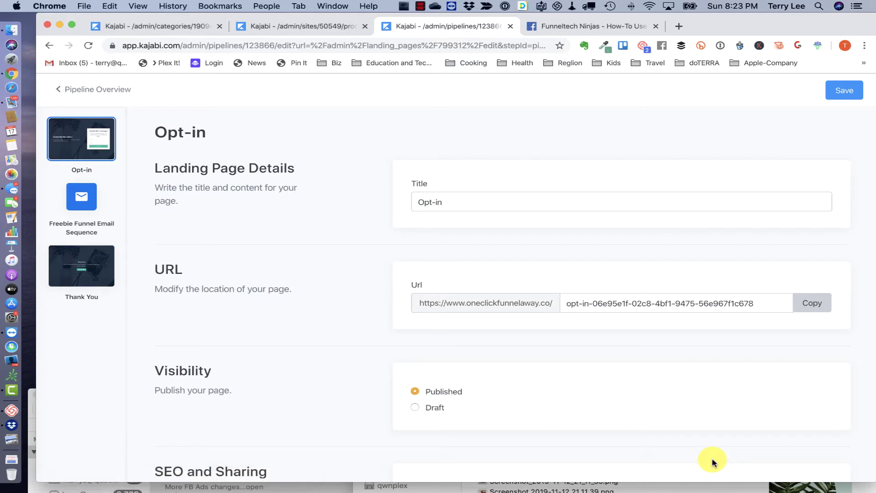
scroll(712, 458, "down", 2)
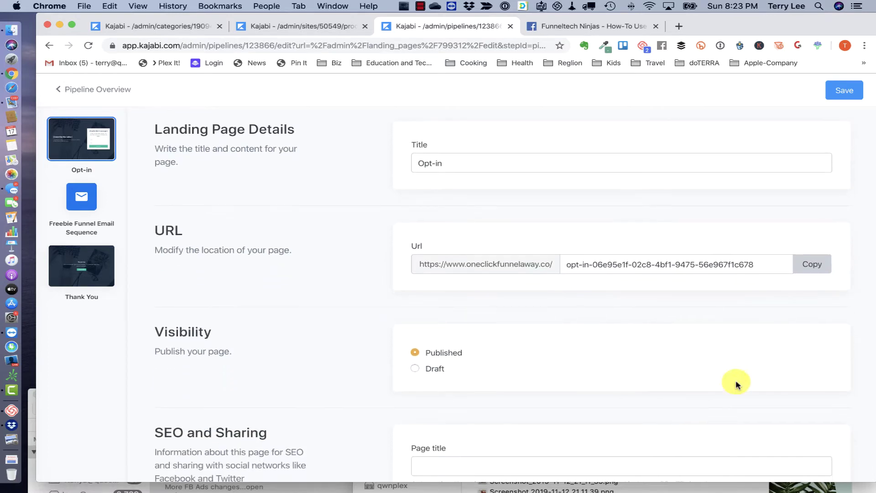
left_click_drag(758, 260, 563, 263)
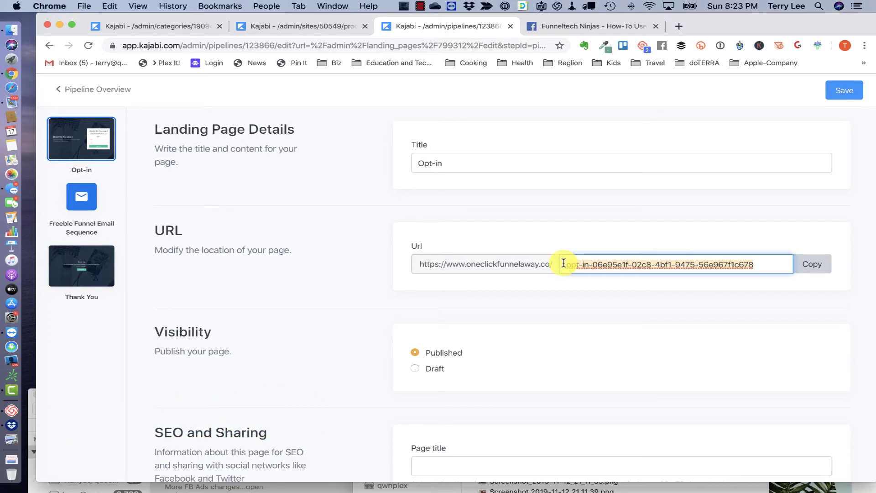
type("livestream-checklist")
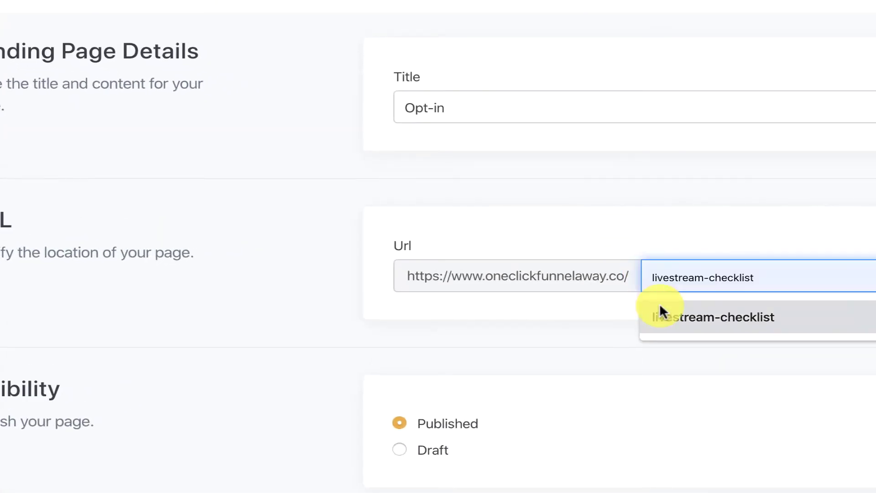
left_click(683, 316)
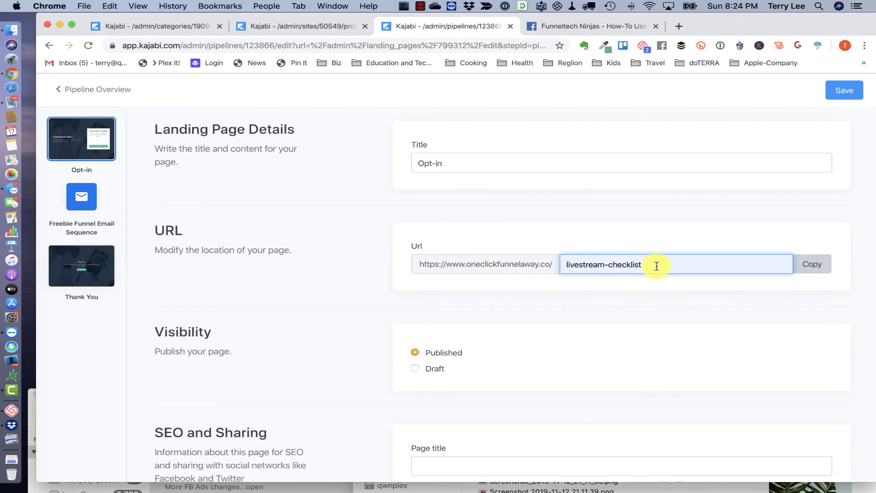
scroll(657, 266, "down", 3)
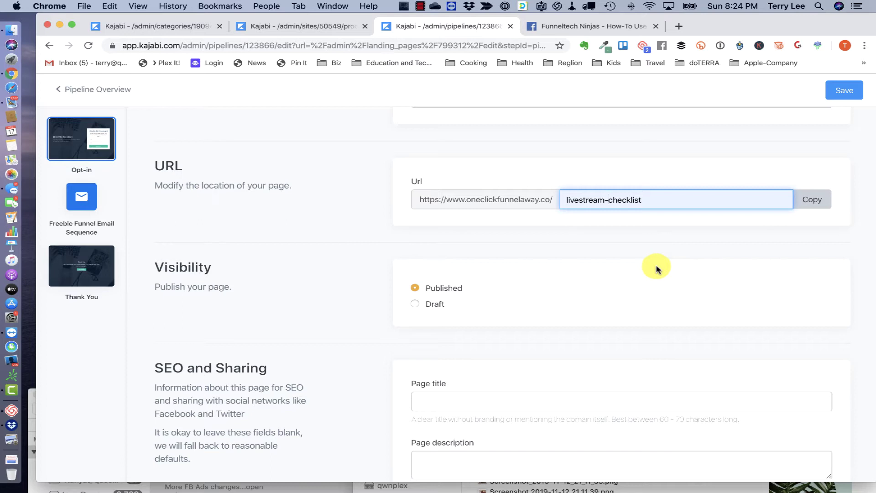
scroll(688, 290, "down", 5)
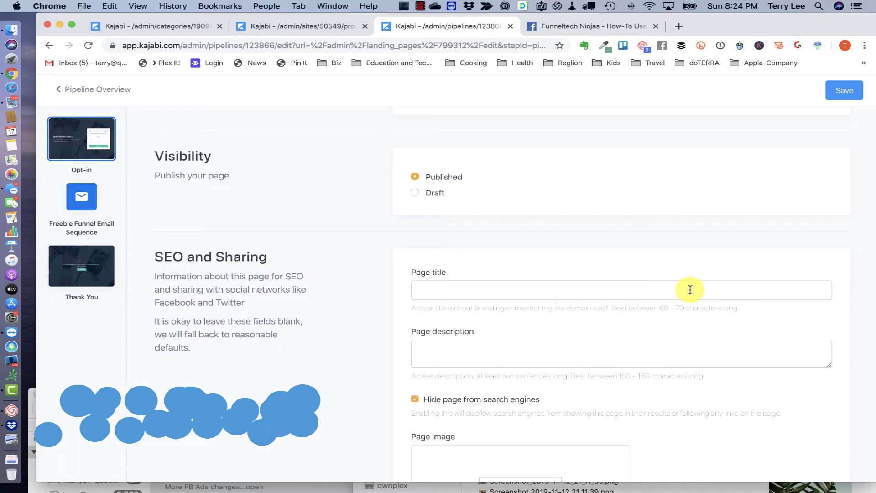
- Rename the Opt-in page title to 'Livestream optin for Group users ABC'
scroll(690, 290, "down", 1)
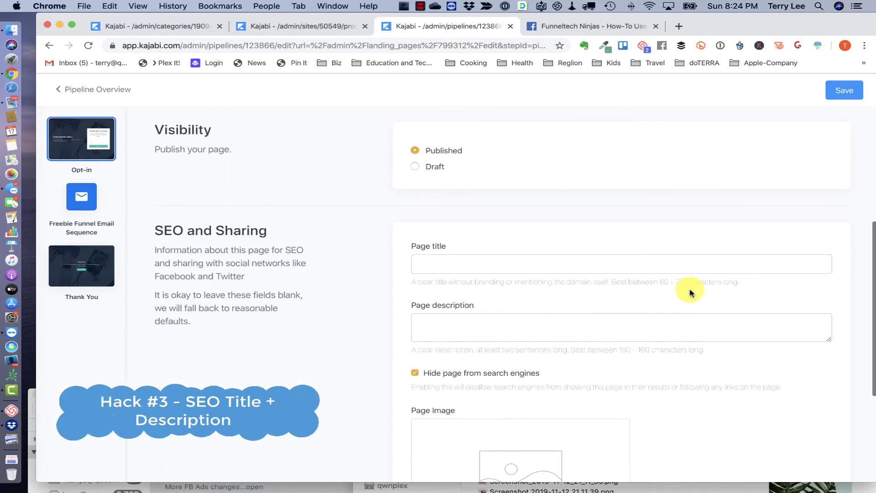
left_click(415, 262)
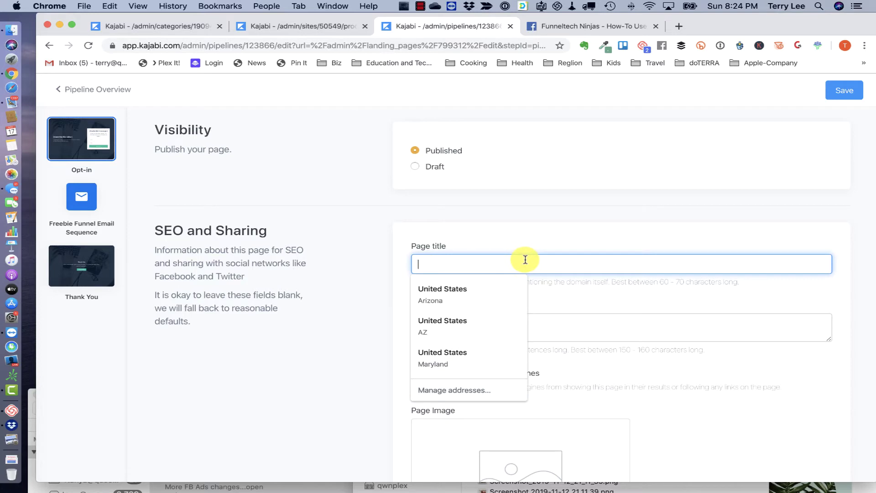
left_click(321, 383)
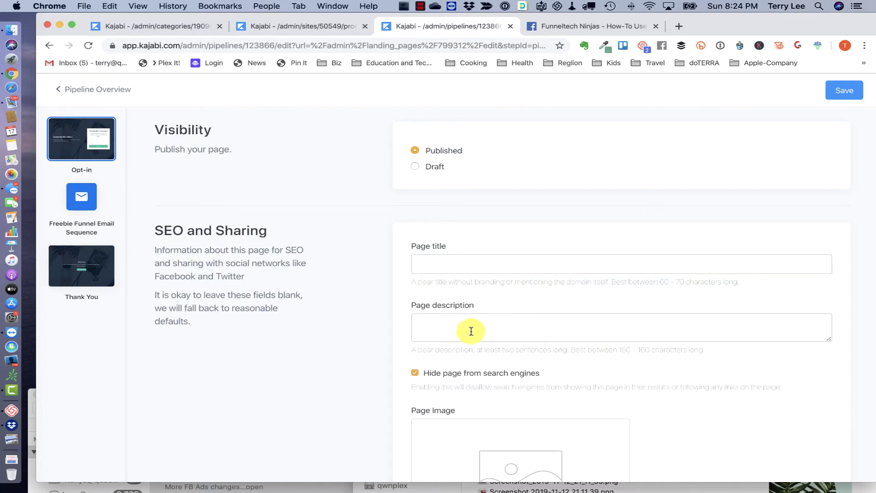
left_click(454, 264)
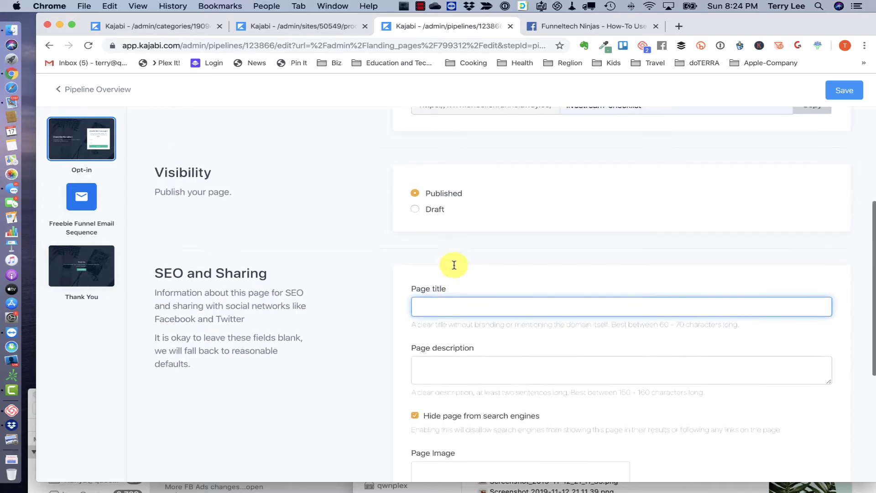
scroll(453, 264, "up", 5)
triple_click(453, 198)
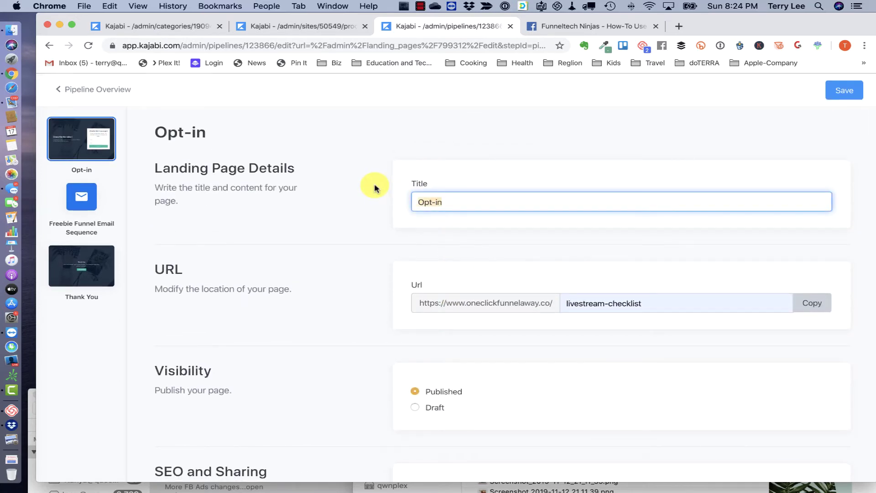
type("Livestrea")
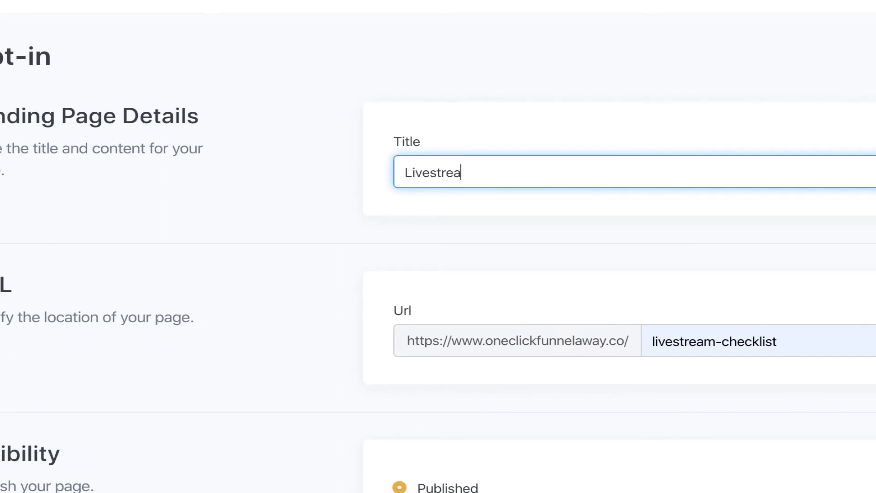
type("m optin for ")
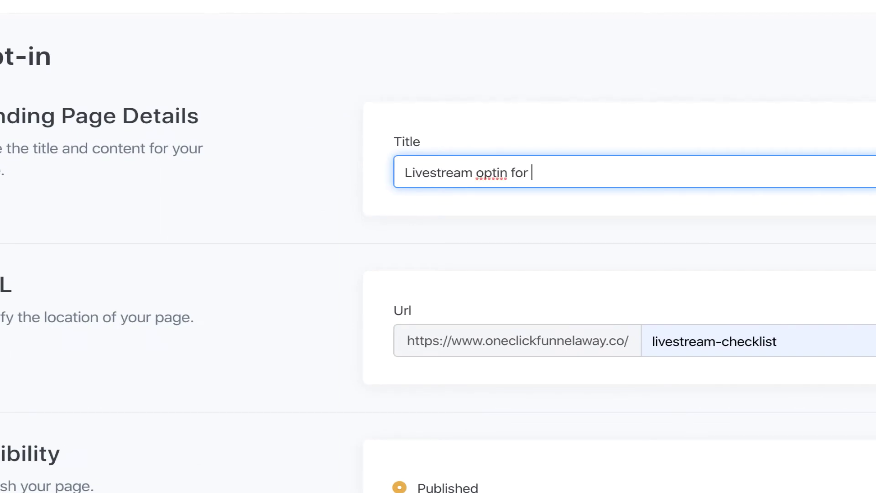
type("Group users ABC")
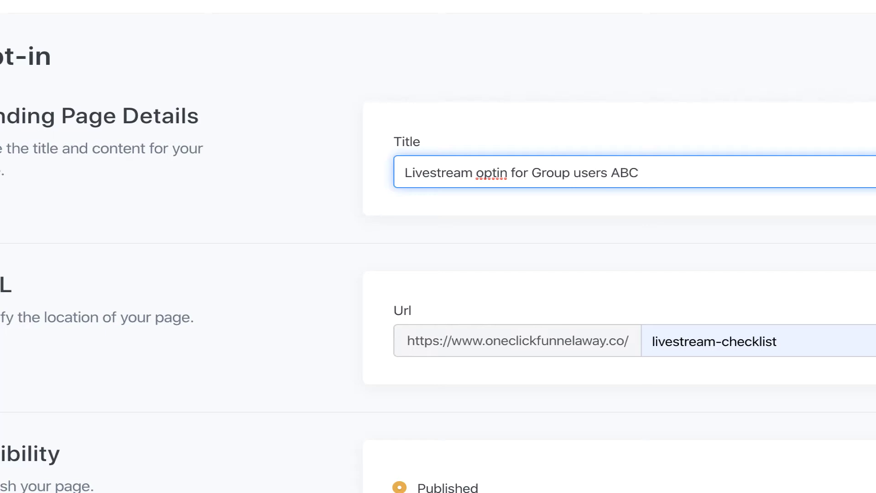
- Enter the SEO page title 'Livestream Hacks to Grow Your Audience in 10 Days'
scroll(332, 143, "down", 8)
left_click(432, 316)
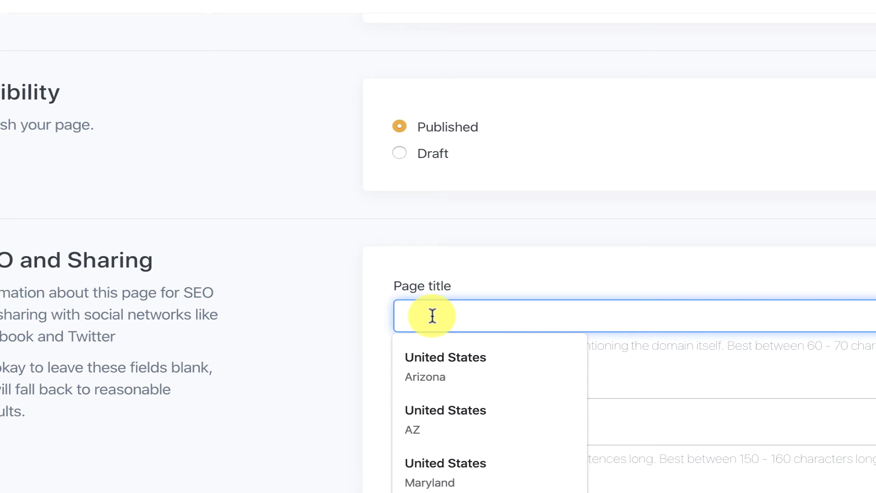
type("Livest")
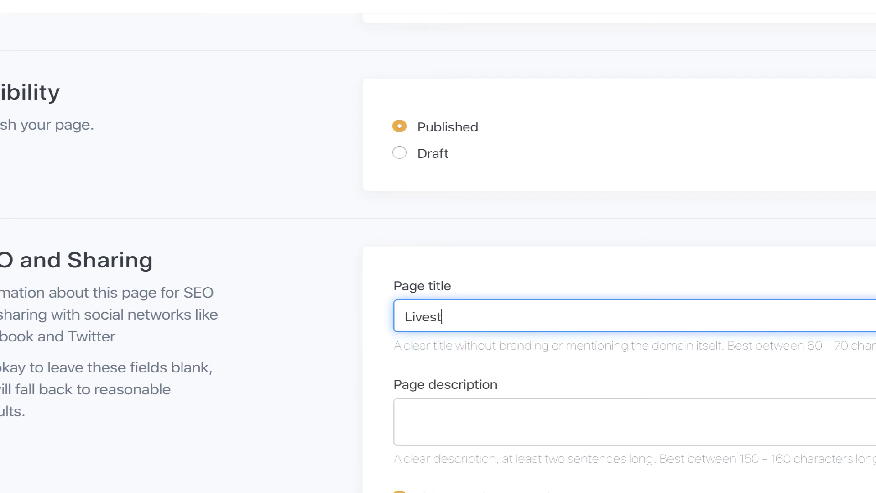
type("ream Hacks to G")
type("row TY")
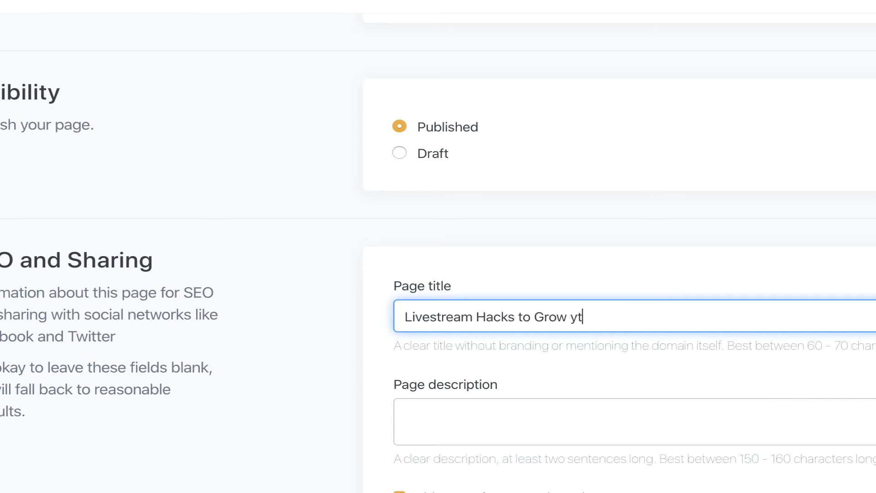
key("BackSpace")
type("TYo")
key("BackSpace")
key("BackSpace")
key("BackSpace")
type("Your Audiebnc")
key("BackSpace")
key("BackSpace")
key("BackSpace")
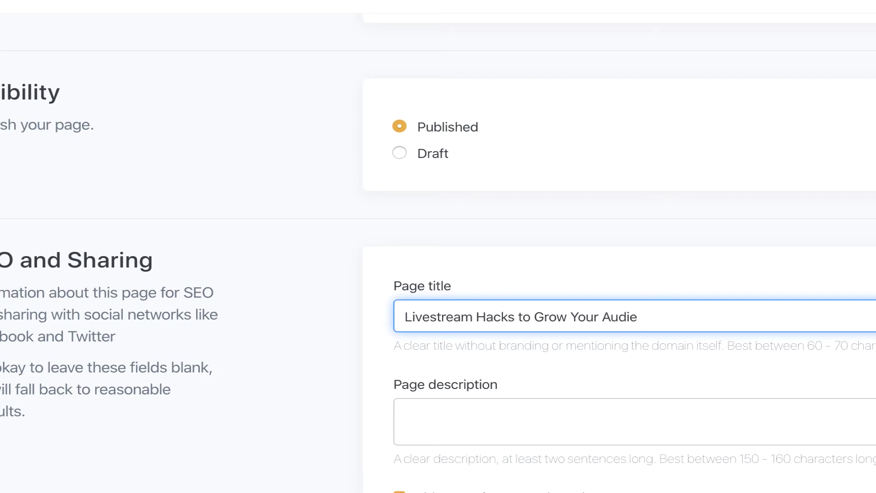
type("nce in 10 day")
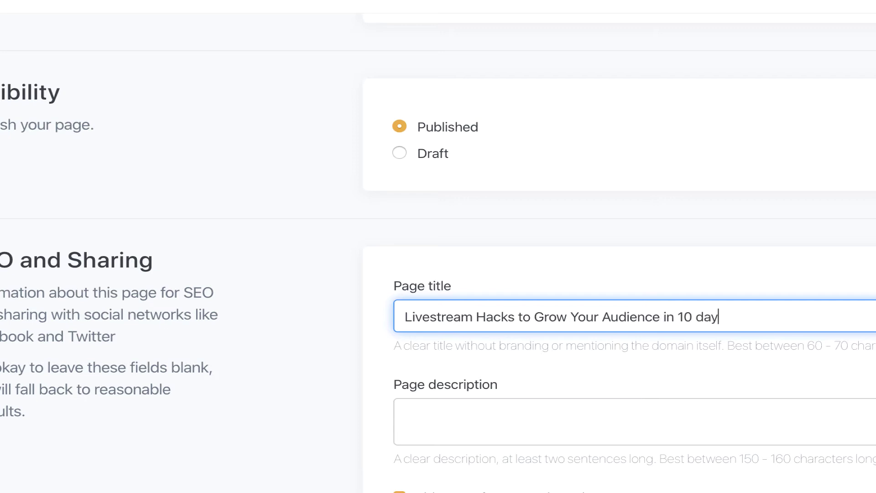
key("BackSpace")
key("BackSpace")
key("BackSpace")
type("Days")
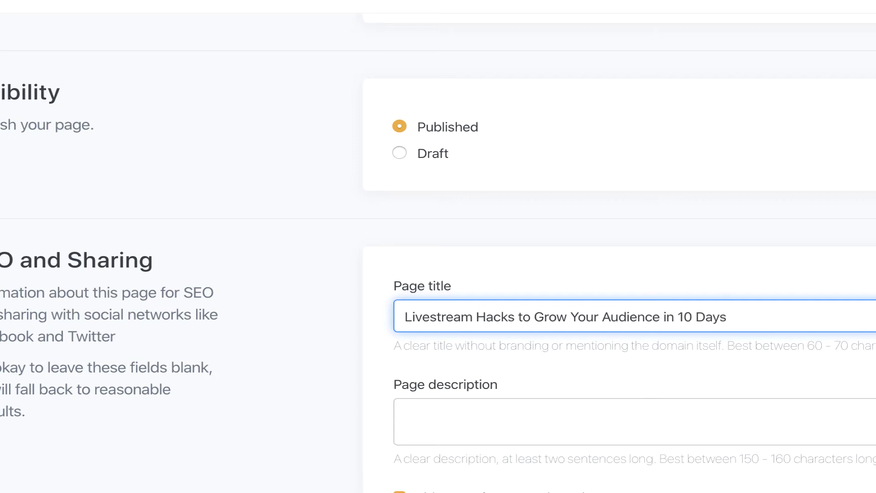
left_click(455, 416)
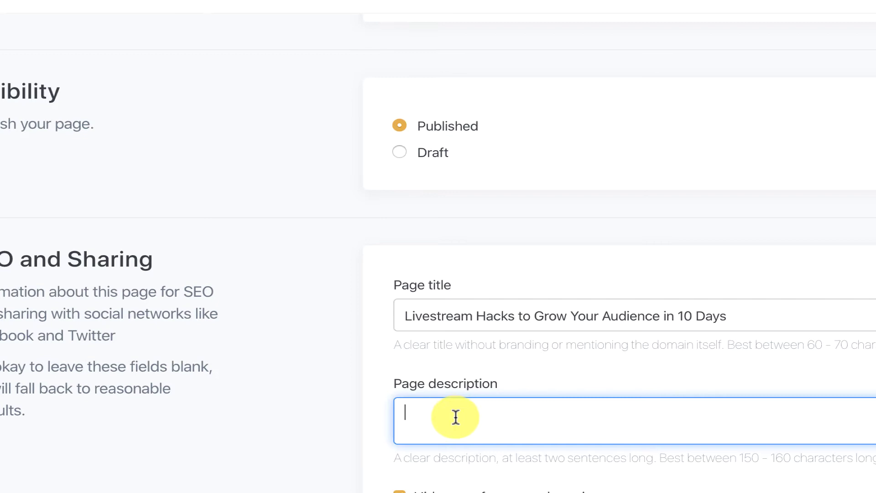
scroll(455, 416, "down", 2)
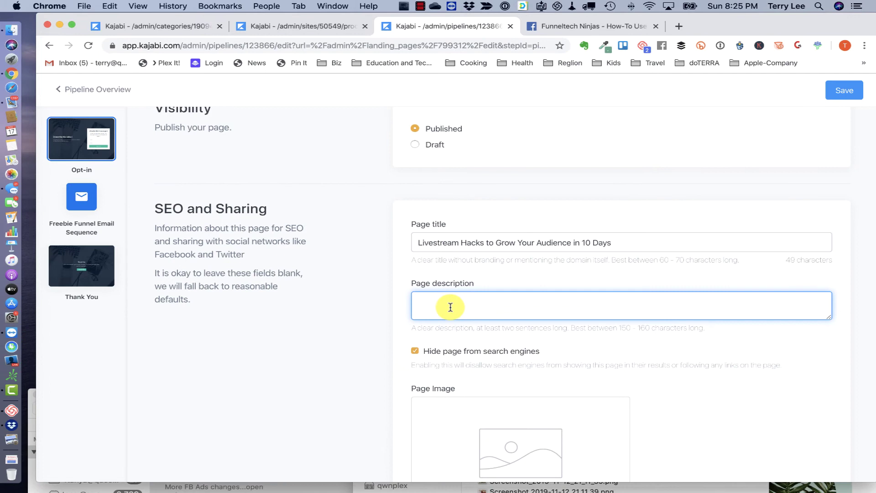
scroll(450, 307, "down", 3)
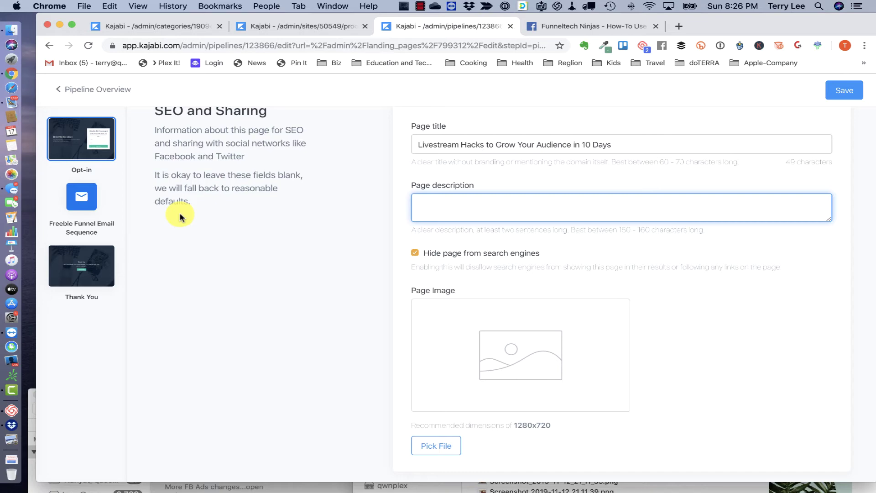
left_click(11, 31)
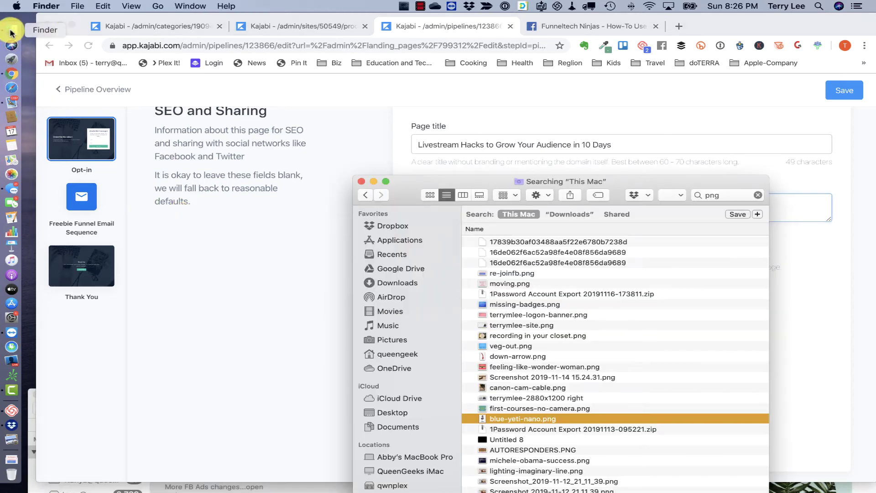
left_click_drag(410, 203, 352, 93)
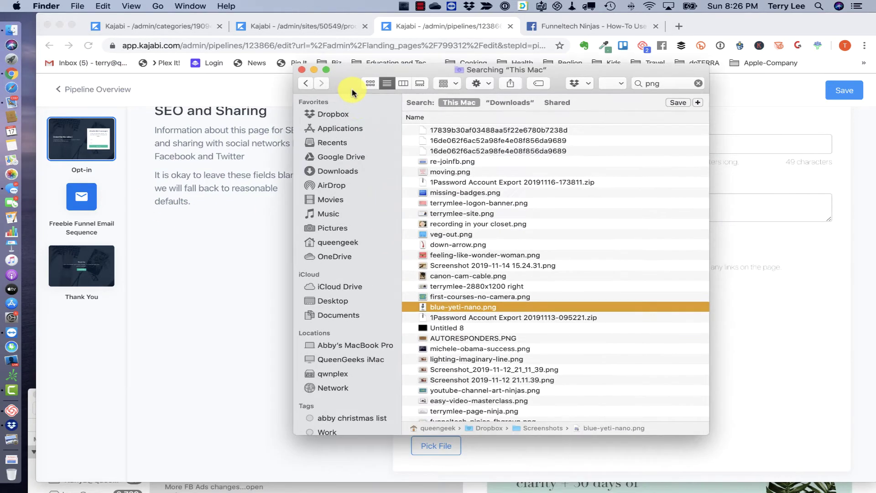
double_click(494, 308)
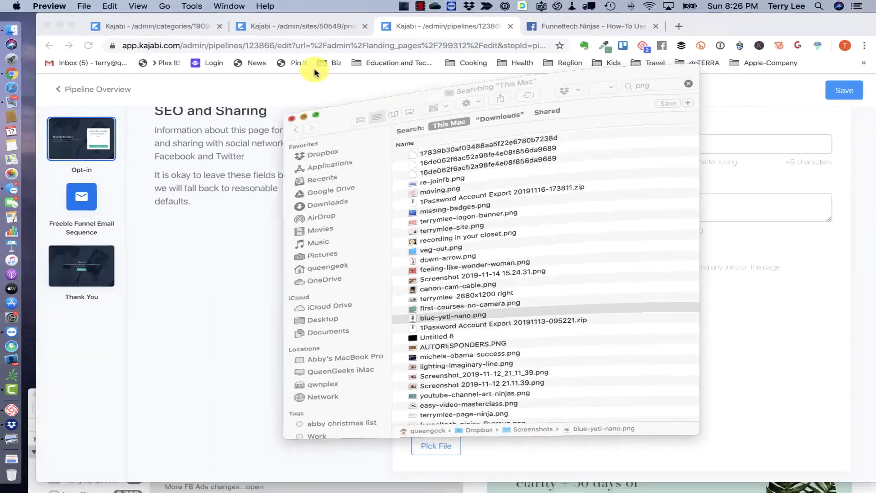
key("Escape")
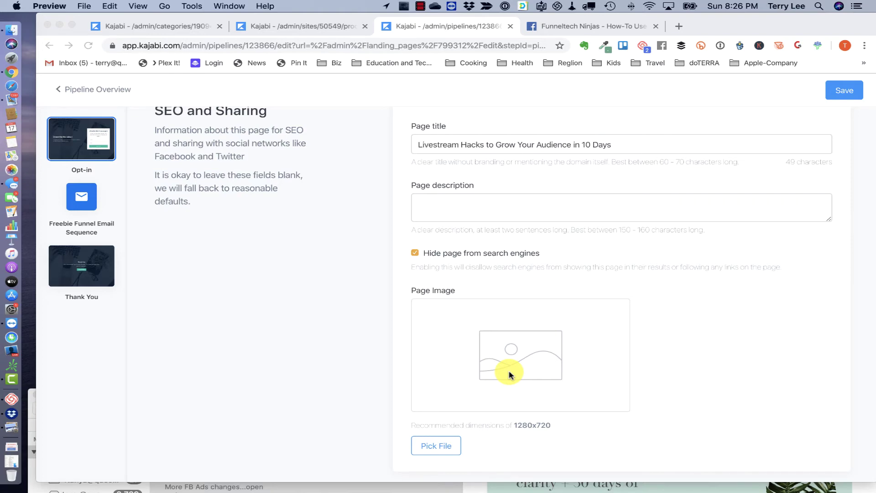
- Return to the Freebie Funnel pipeline and open the Opt-in form settings at Automations
scroll(509, 374, "down", 2)
scroll(508, 372, "up", 10)
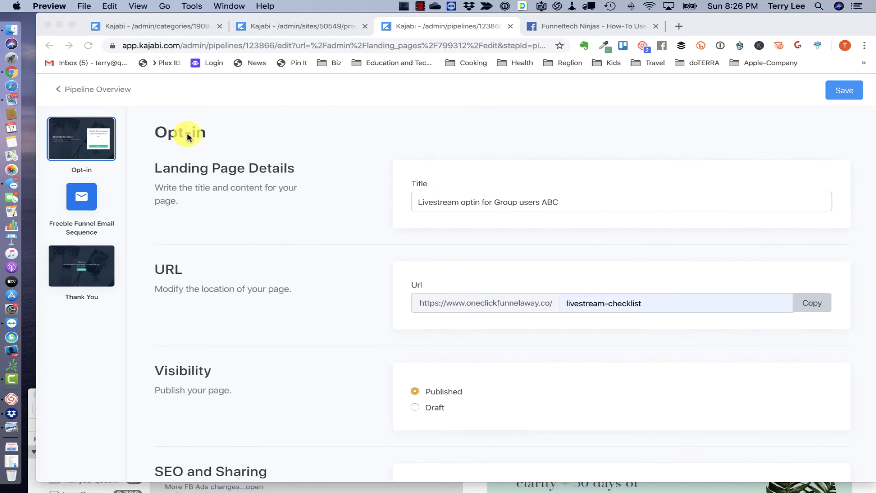
left_click(108, 94)
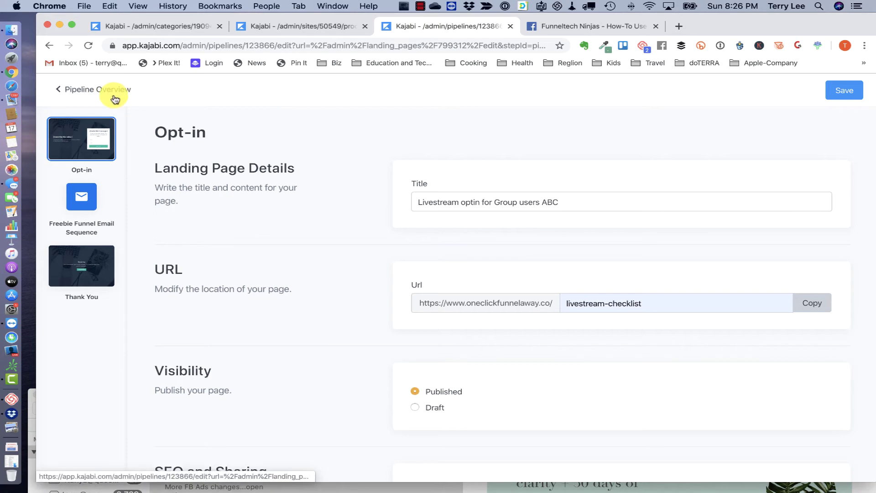
left_click(114, 93)
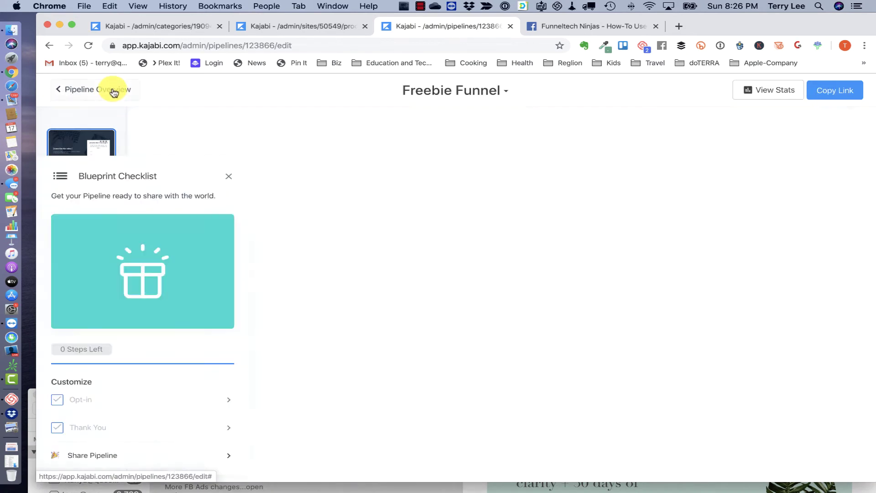
scroll(379, 249, "down", 3)
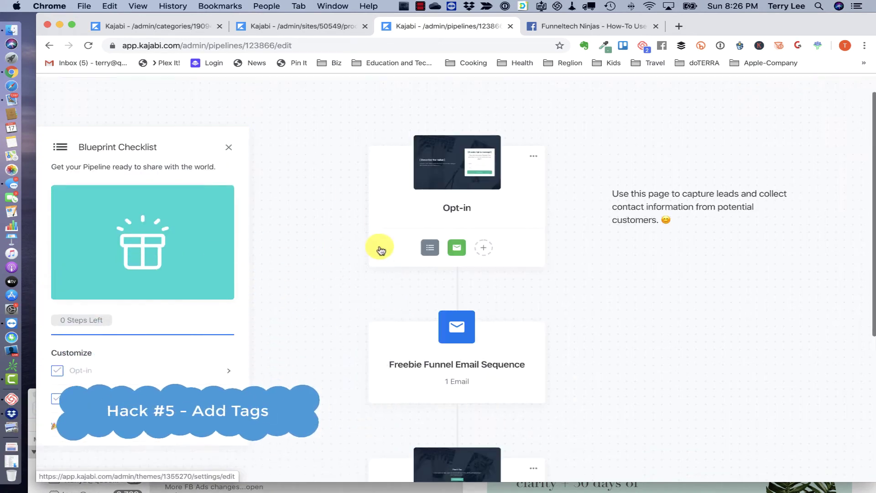
scroll(379, 248, "up", 3)
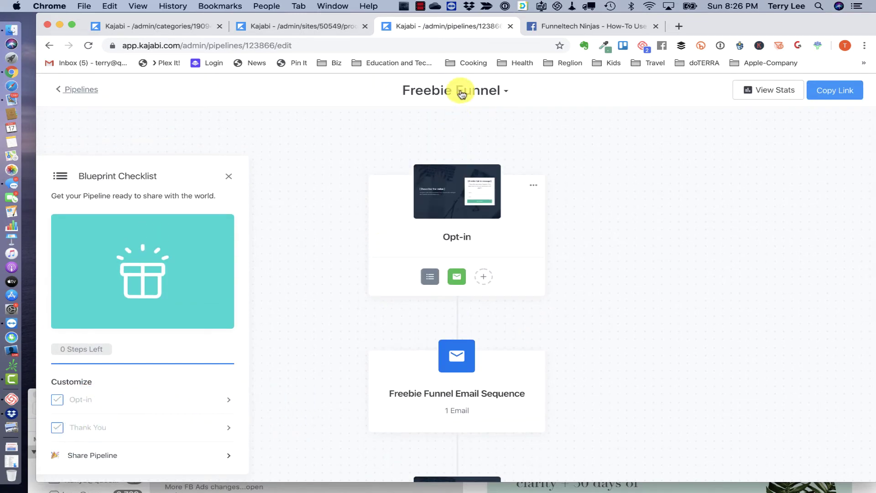
left_click(430, 280)
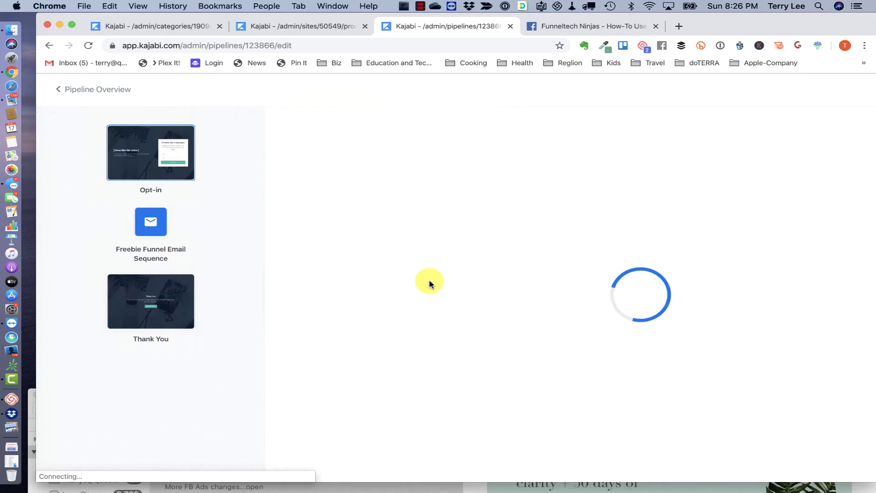
scroll(519, 292, "down", 5)
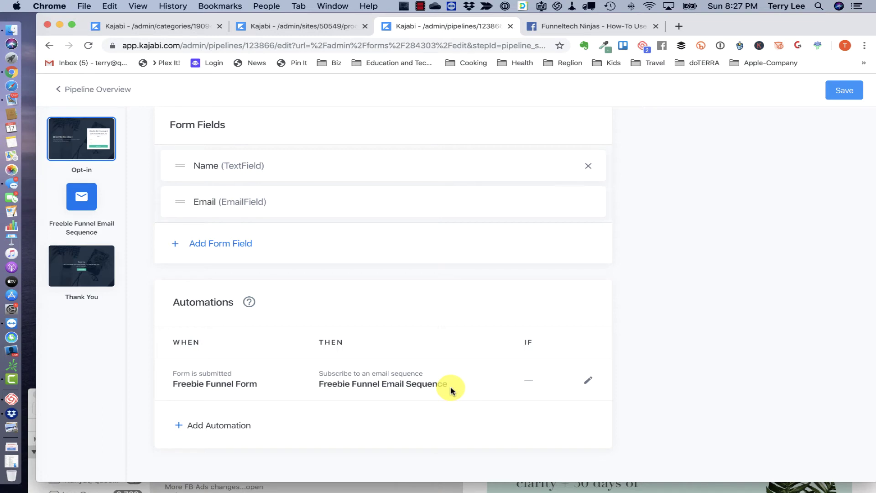
- Add an 'Add a tag' automation creating the tag 'LM: Livestream Checklist', and save
left_click(234, 428)
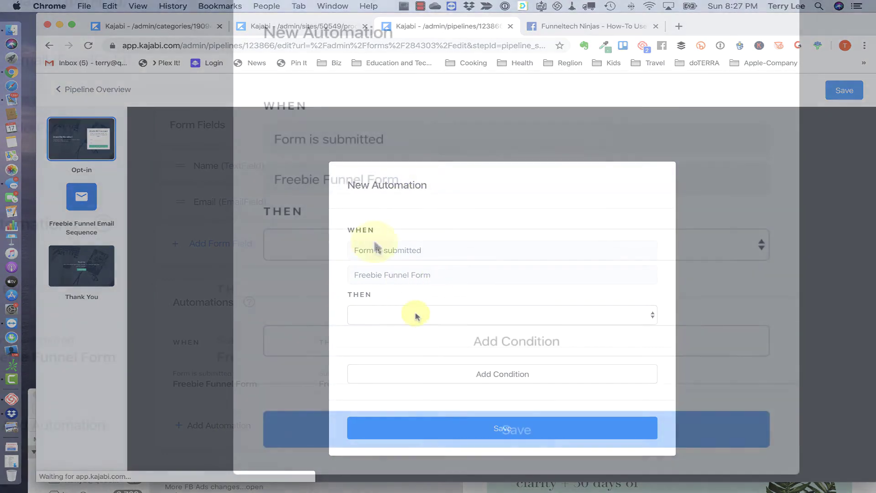
left_click(406, 320)
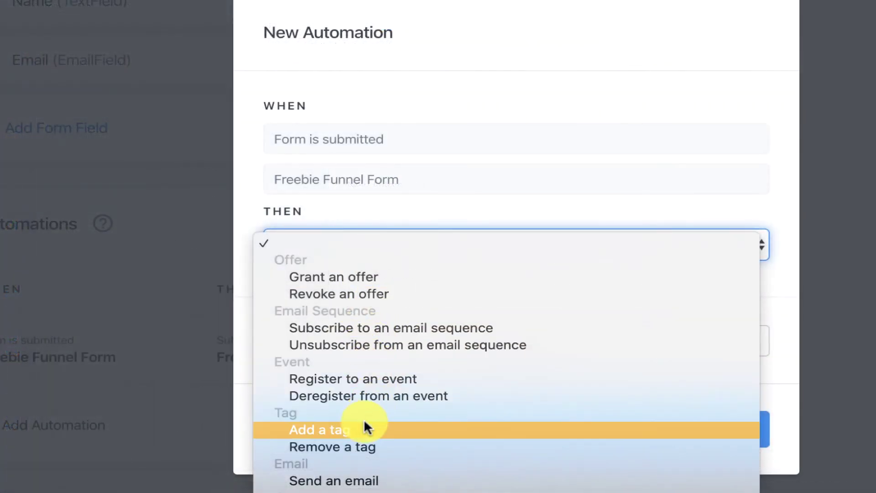
left_click(360, 429)
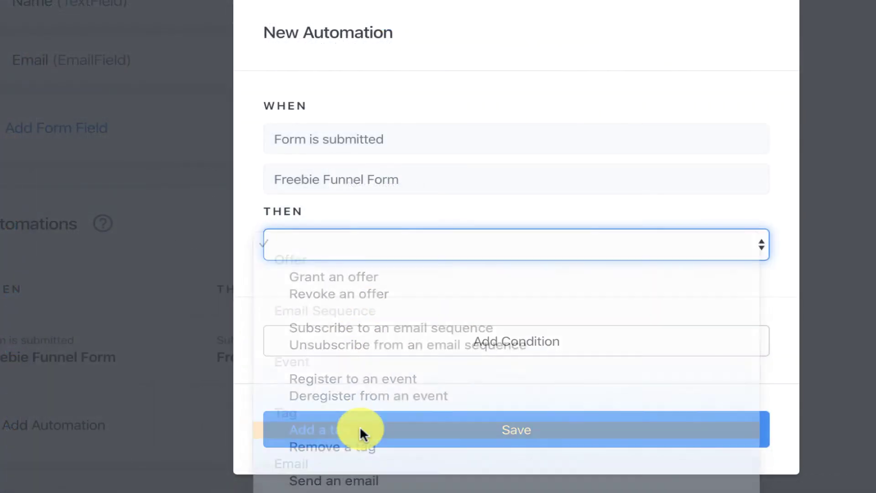
left_click(334, 291)
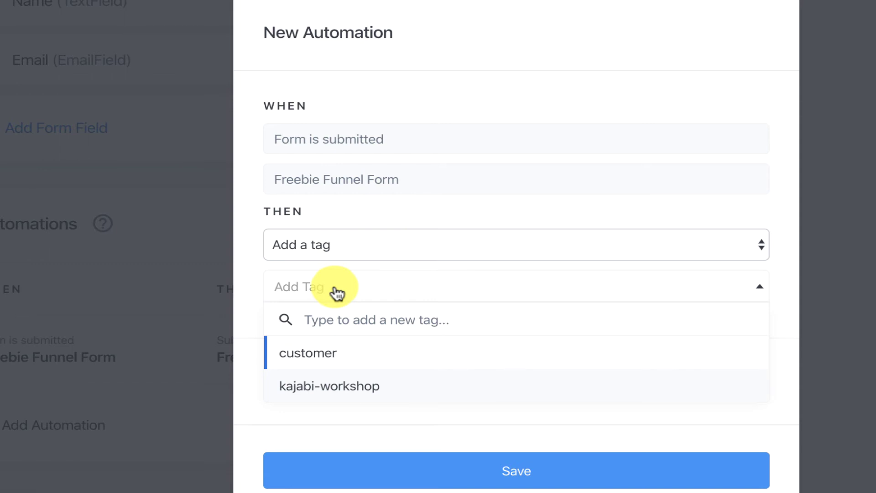
type("LM")
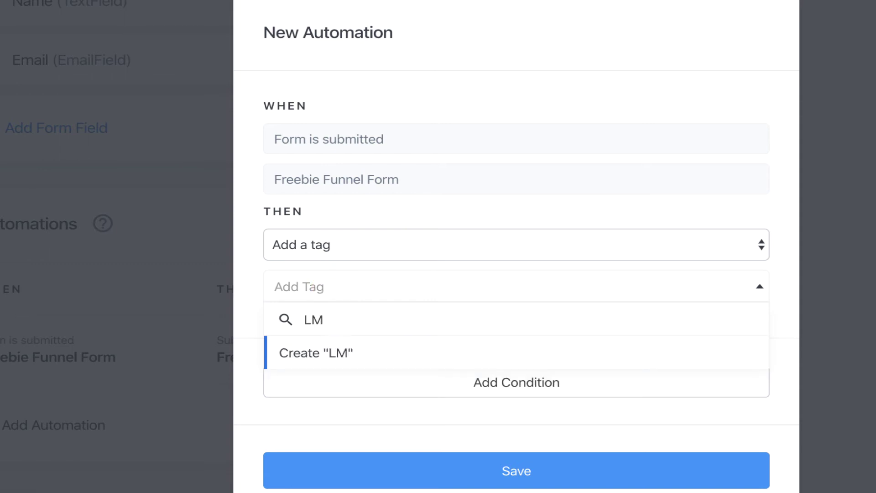
type(":")
type("Livestream")
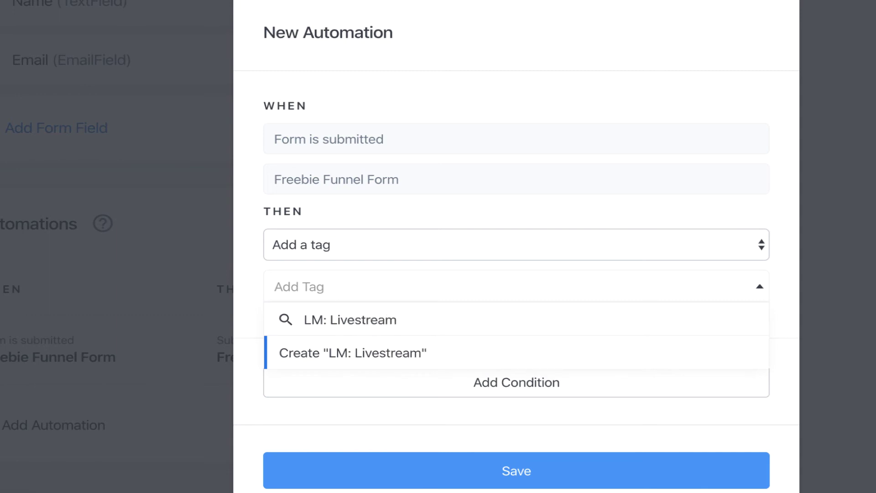
type(" Checksli")
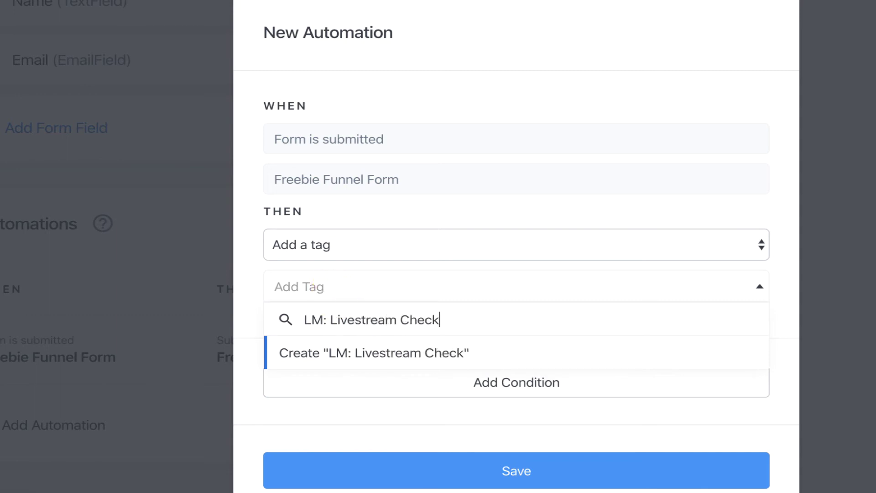
key("BackSpace")
key("BackSpace")
key("BackSpace")
type("list")
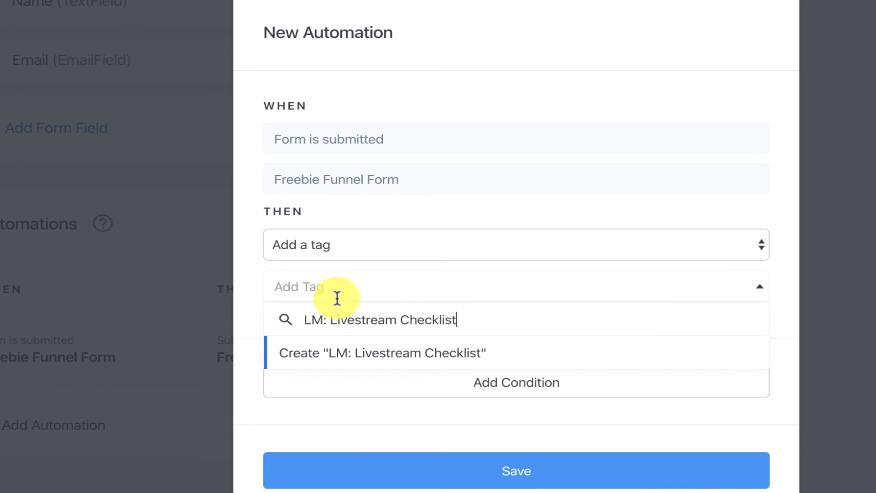
left_click(326, 358)
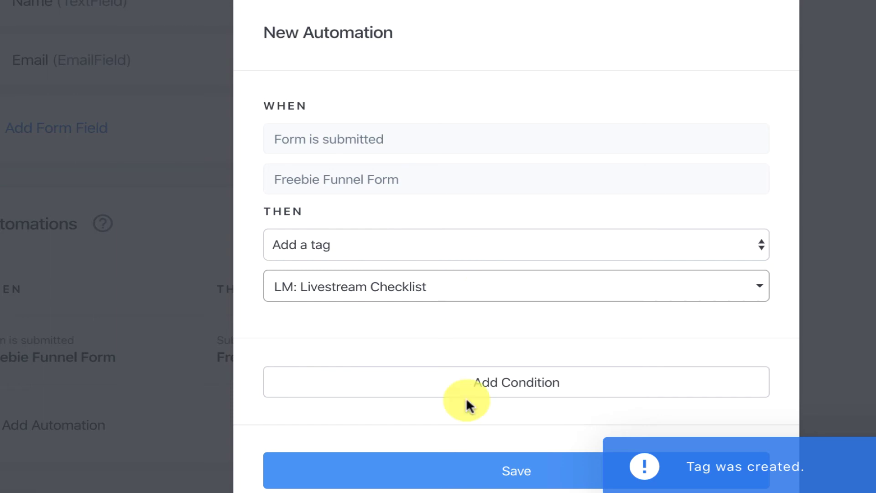
left_click(433, 475)
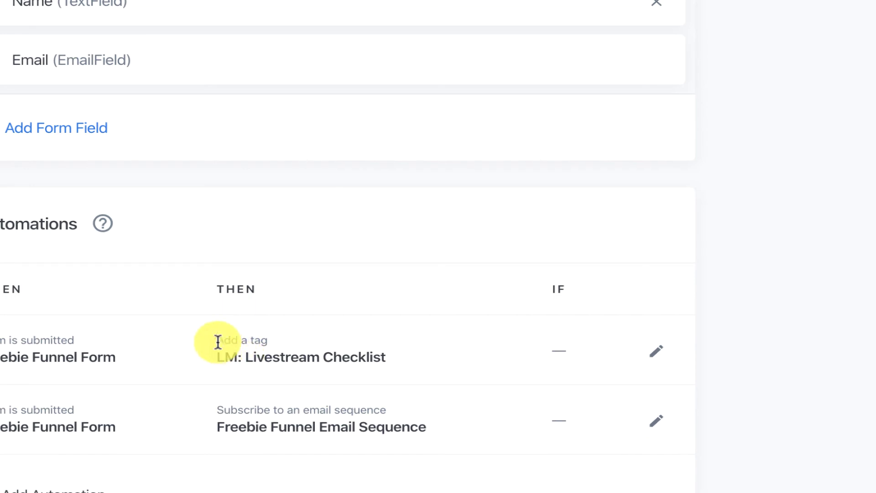
- Highlight the new 'Add a tag' automation row on the Opt-in form
left_click_drag(217, 342, 278, 342)
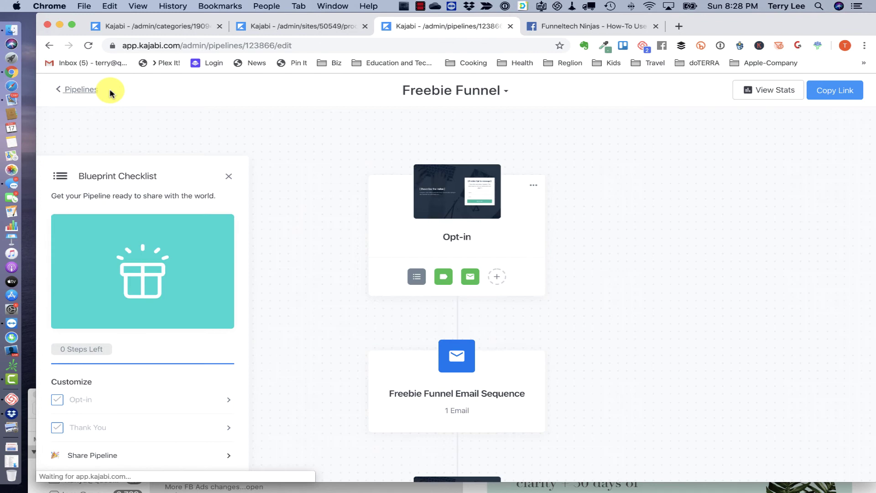
- Go to People > Manage Tags and search the contact tags for 'LM:'
left_click(82, 89)
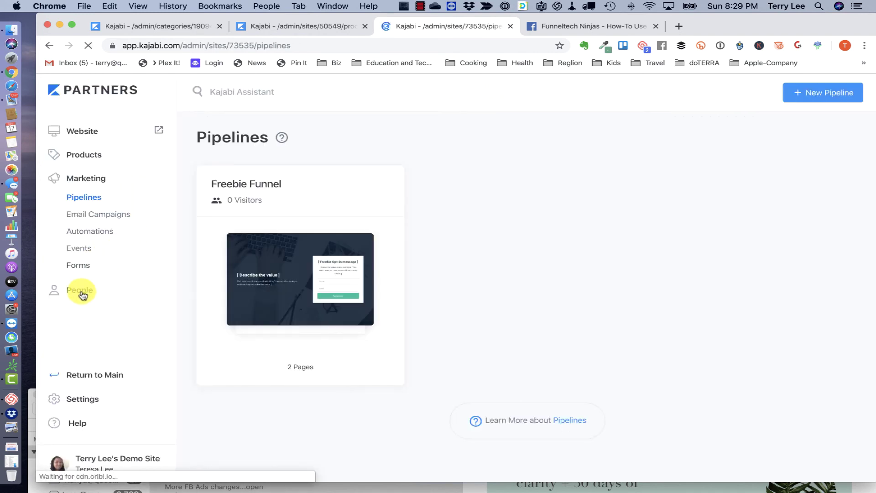
left_click(79, 293)
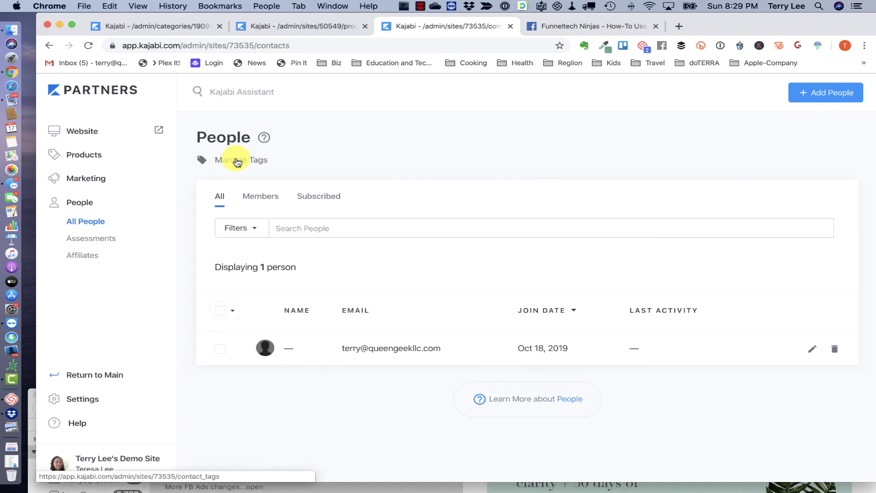
left_click(237, 161)
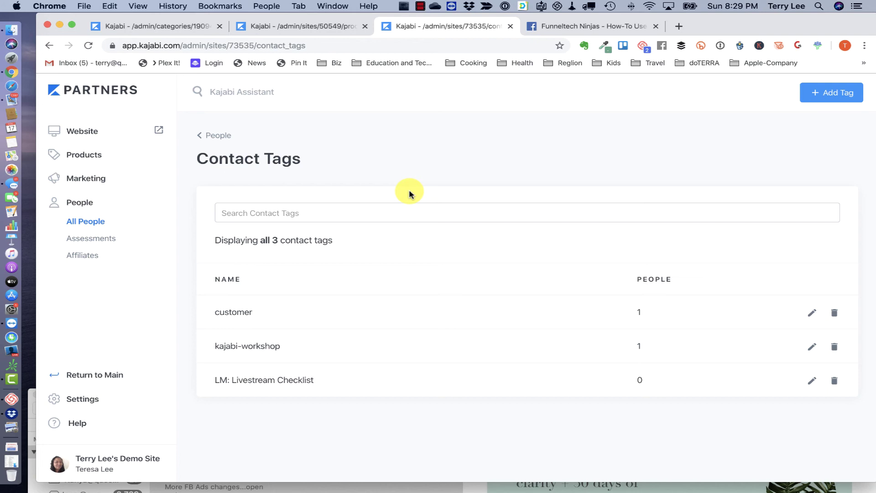
left_click(357, 212)
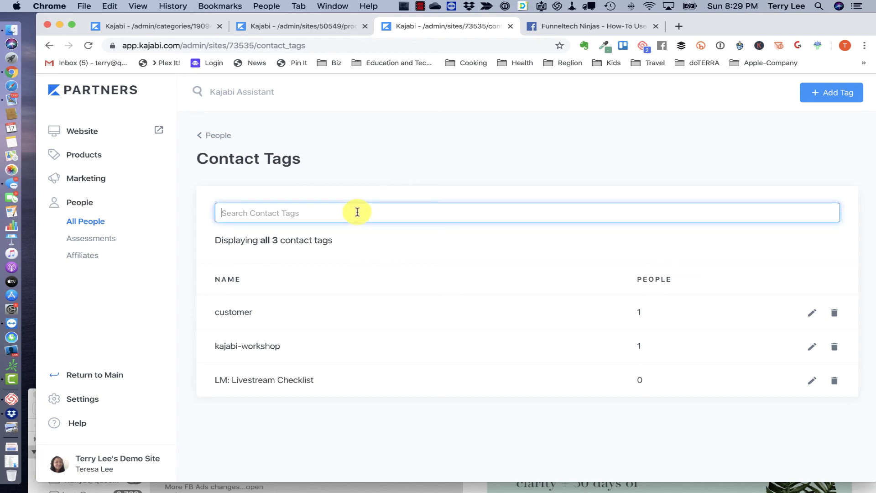
type("LM:")
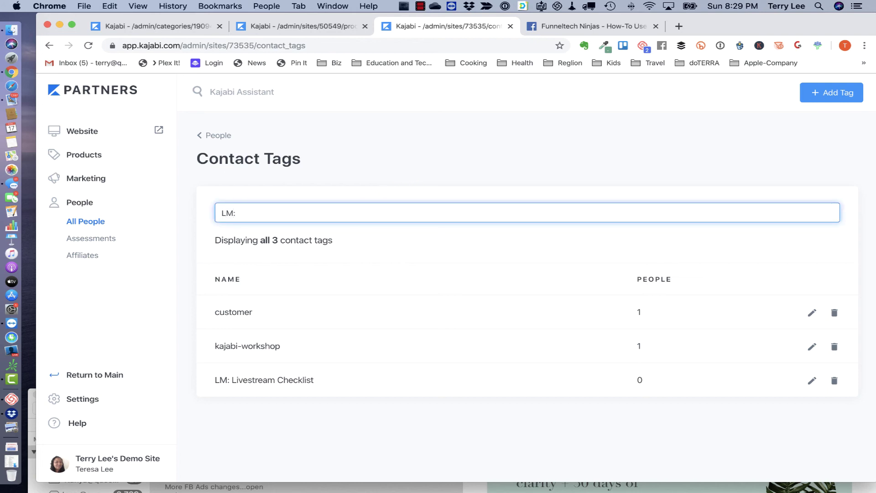
key("Return")
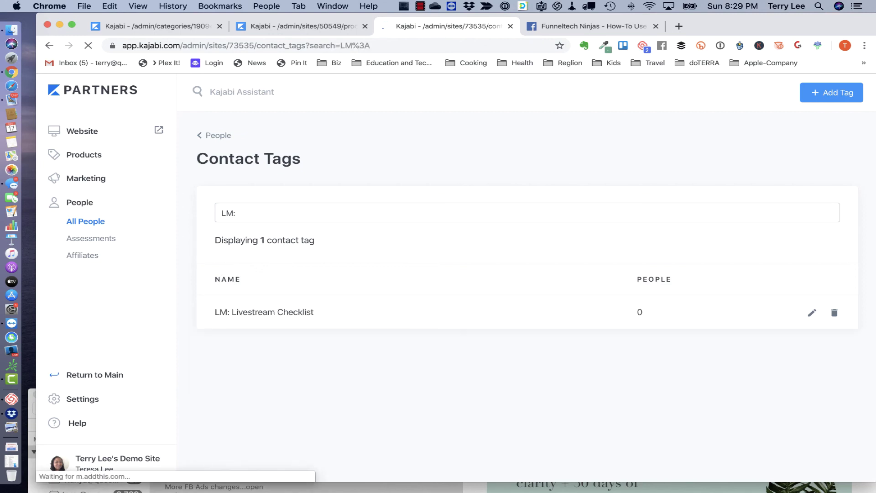